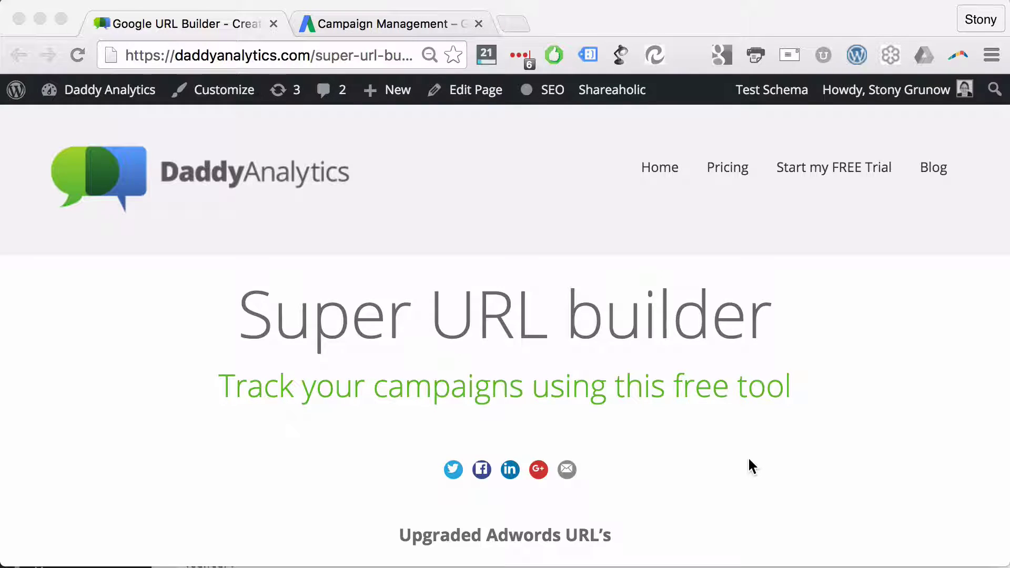
Go from the AdWords Ads list to Shared library URL options, dismissing the ad edit warning.
{"action": "left_click", "coordinate": [349, 25]}
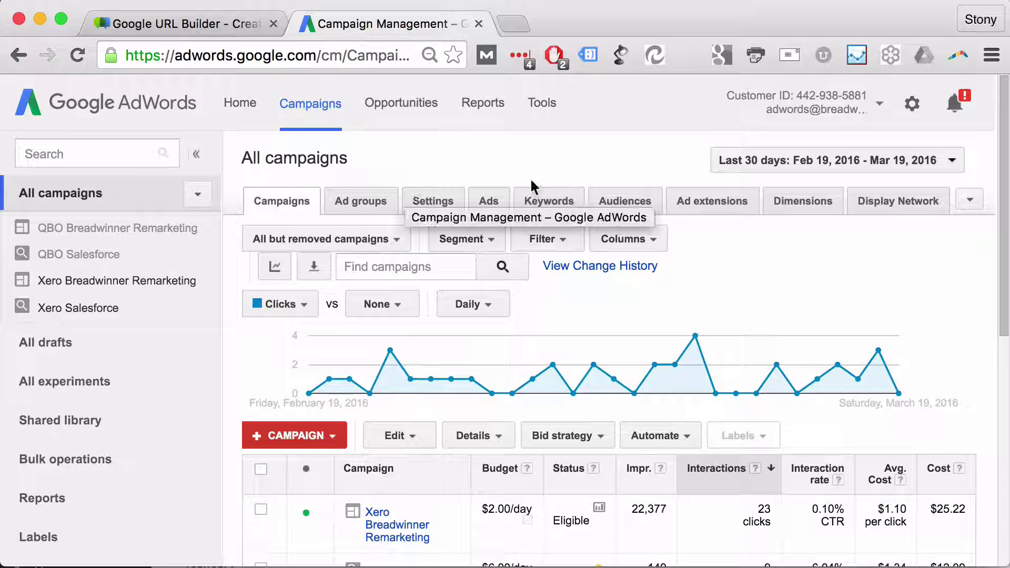
{"action": "left_click", "coordinate": [483, 198]}
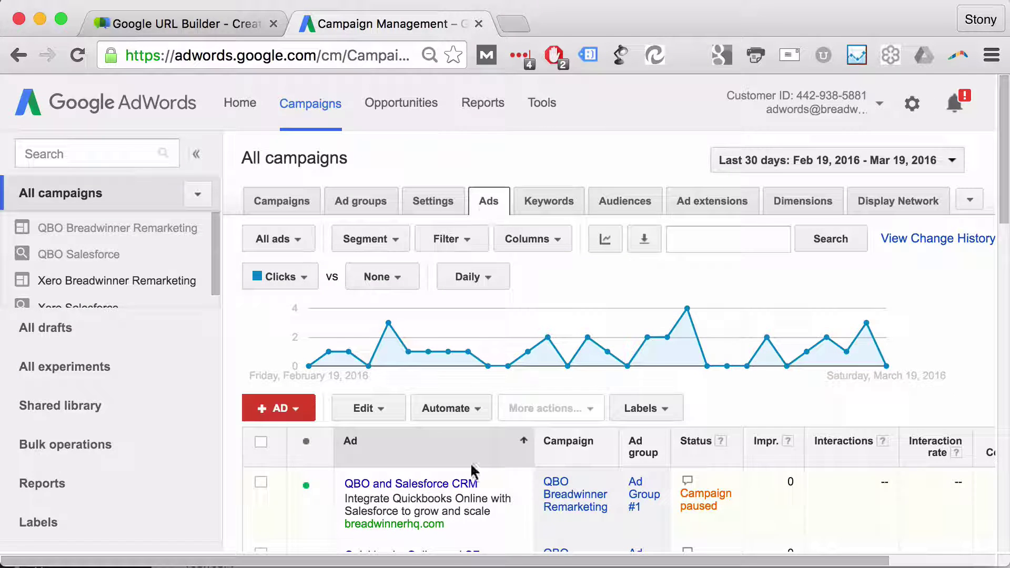
{"action": "scroll", "coordinate": [472, 472], "scroll_direction": "down", "scroll_amount": 3}
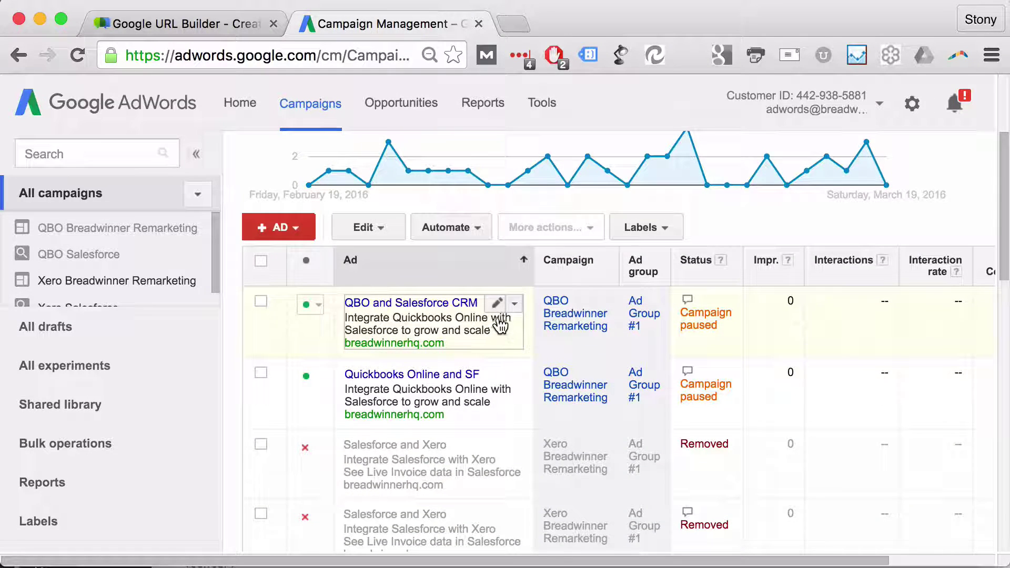
{"action": "left_click", "coordinate": [496, 303]}
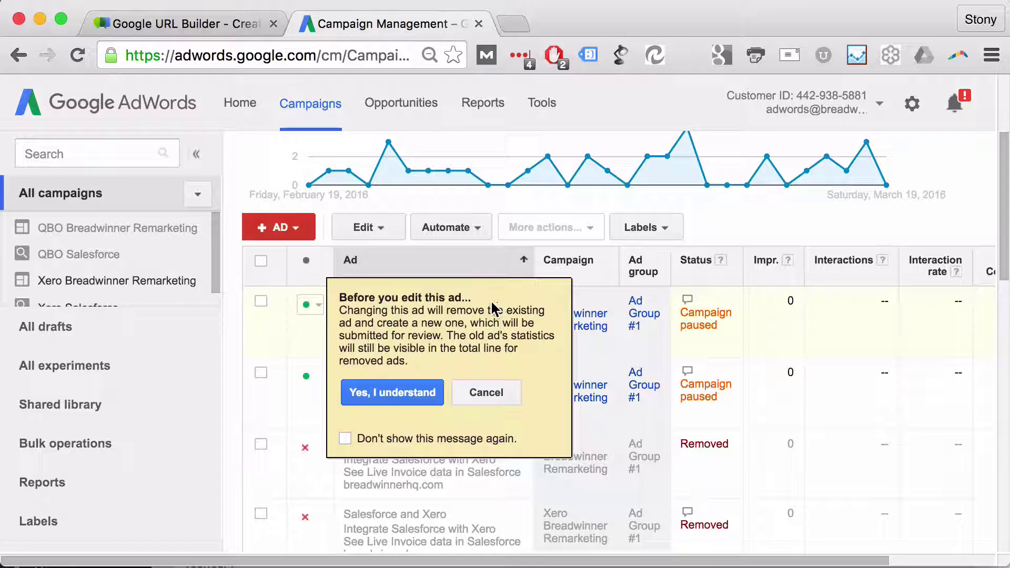
{"action": "left_click", "coordinate": [487, 393]}
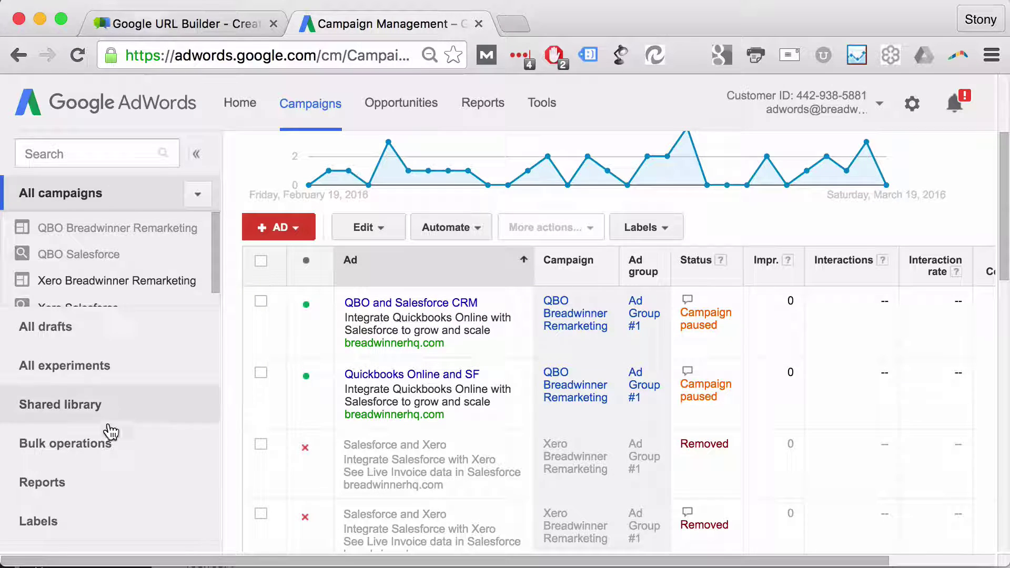
{"action": "scroll", "coordinate": [106, 406], "scroll_direction": "down", "scroll_amount": 3}
{"action": "left_click", "coordinate": [106, 406]}
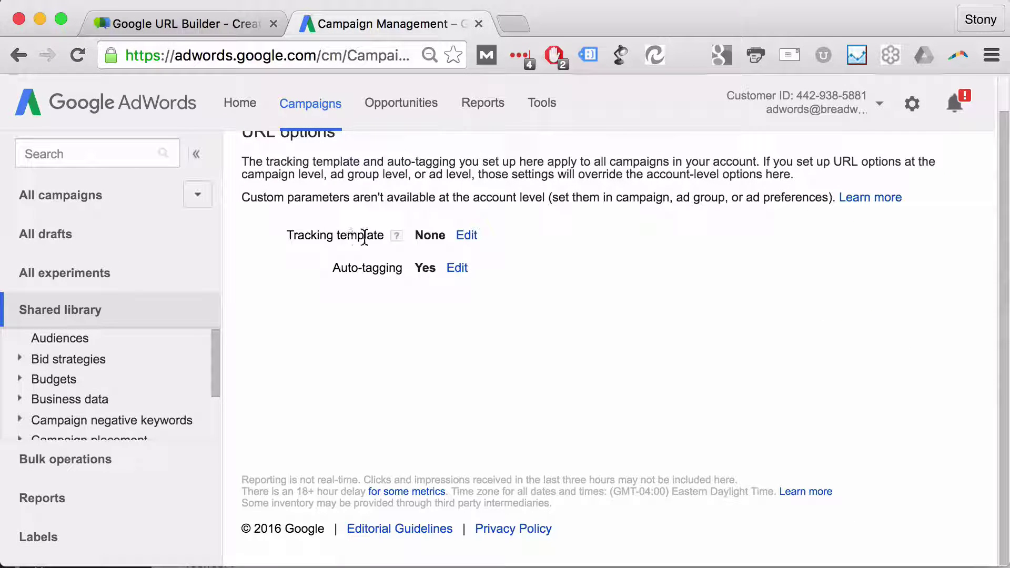
Copy the first {lpurl}?utm_source=google string from the Super URL builder's Upgraded AdWords URLs section.
{"action": "left_click", "coordinate": [202, 25]}
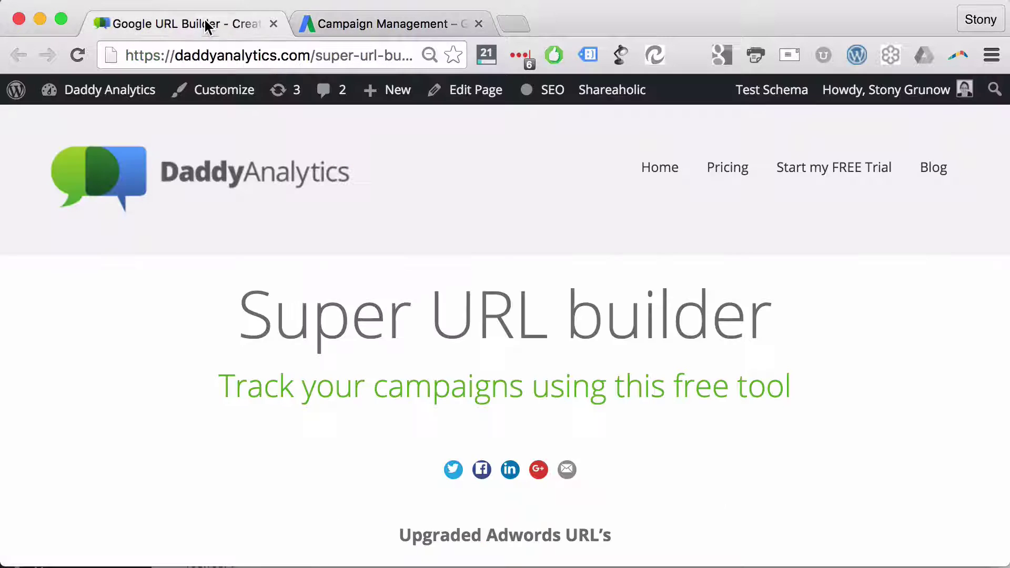
{"action": "scroll", "coordinate": [491, 465], "scroll_direction": "down", "scroll_amount": 3}
{"action": "scroll", "coordinate": [490, 462], "scroll_direction": "down", "scroll_amount": 2}
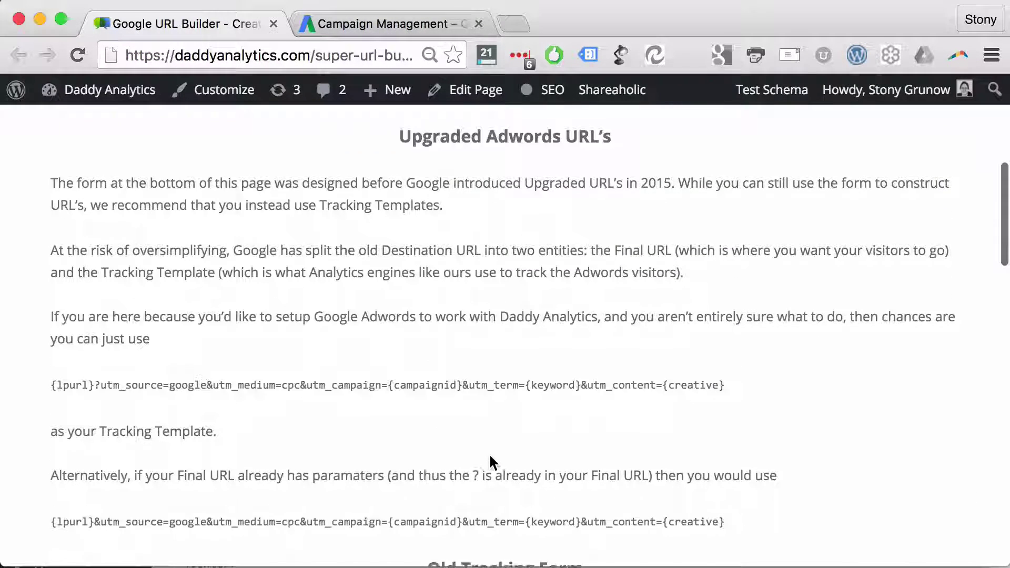
{"action": "triple_click", "coordinate": [43, 382]}
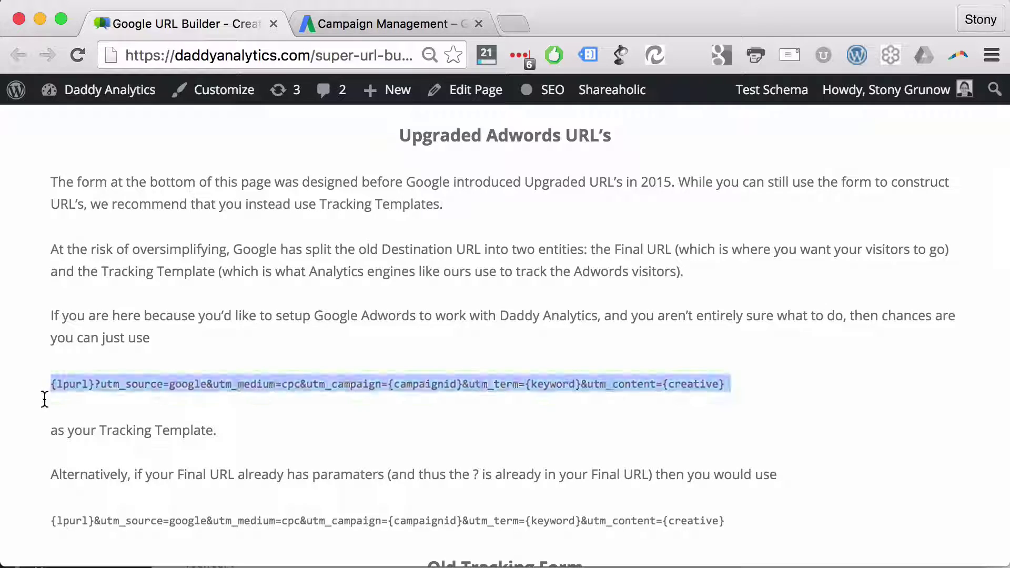
{"action": "triple_click", "coordinate": [43, 519]}
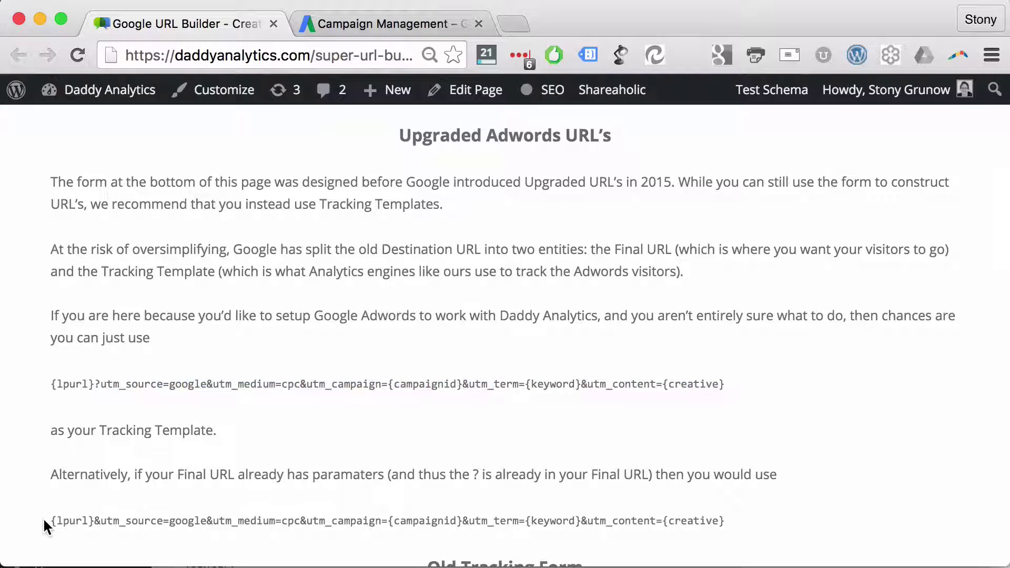
{"action": "left_click", "coordinate": [98, 384]}
{"action": "double_click", "coordinate": [98, 385]}
{"action": "triple_click", "coordinate": [45, 529]}
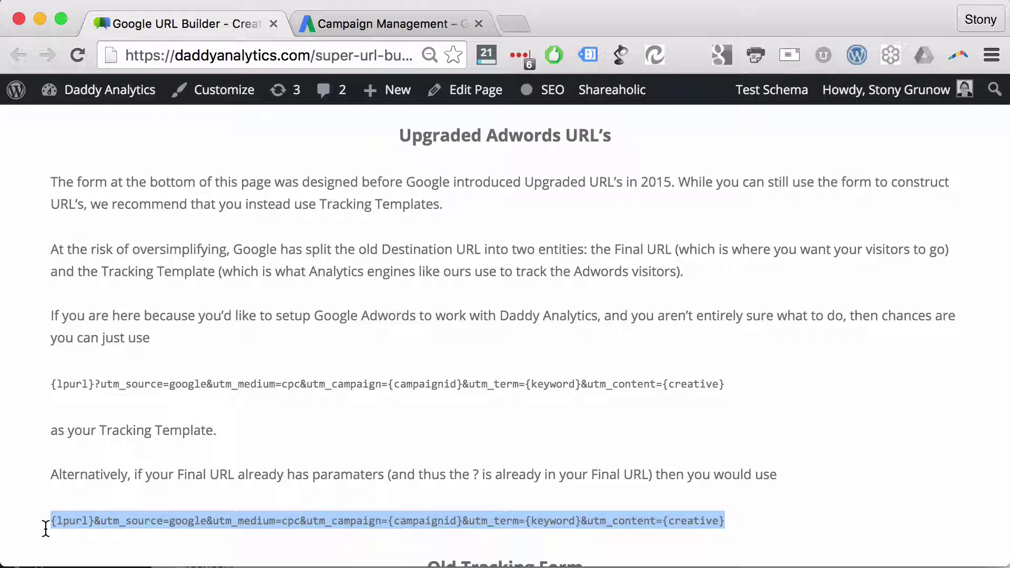
{"action": "left_click", "coordinate": [43, 382]}
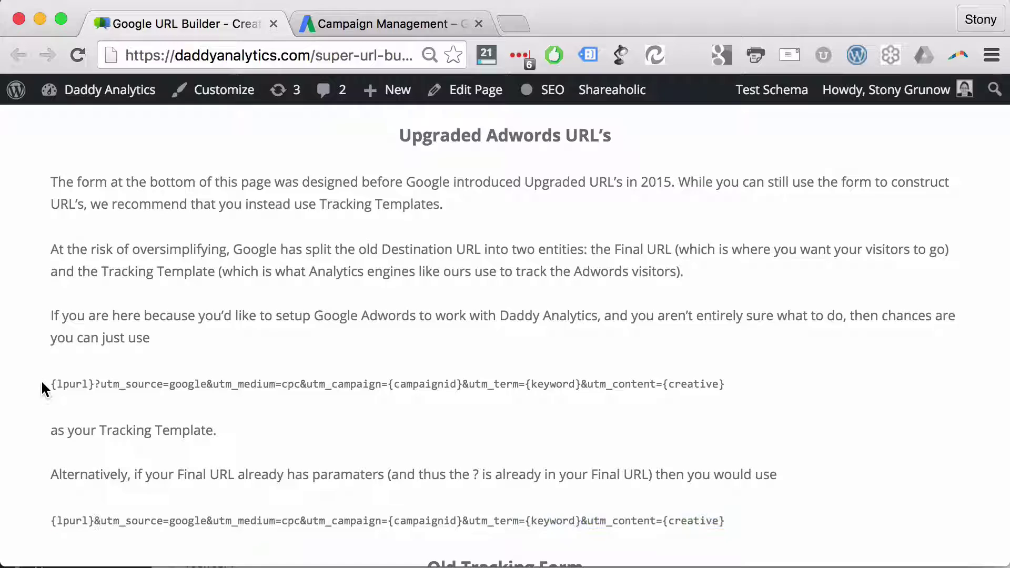
{"action": "triple_click", "coordinate": [45, 389]}
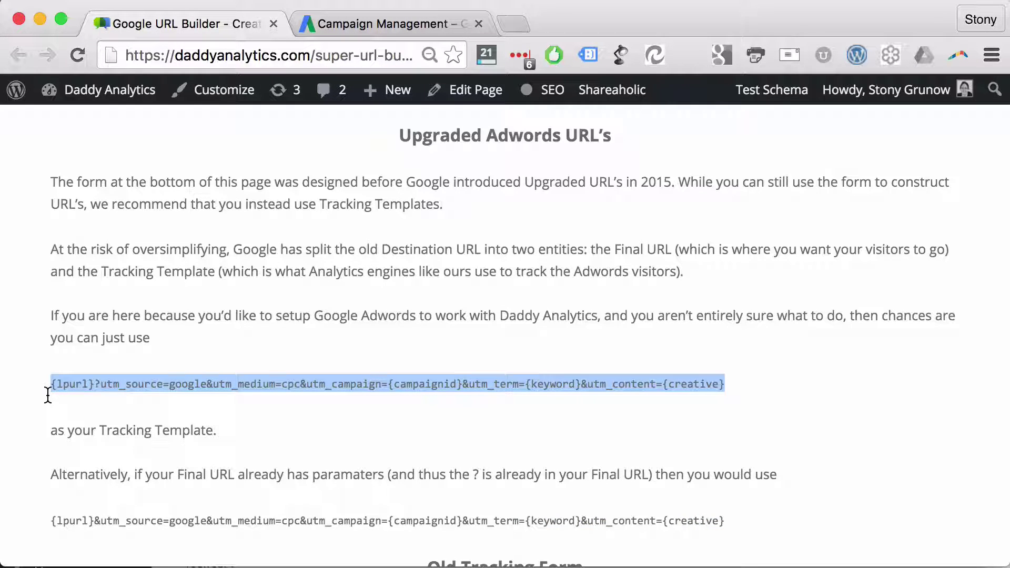
Paste the {lpurl}?utm_source=google string into the account tracking template field and review it.
{"action": "left_click", "coordinate": [369, 26]}
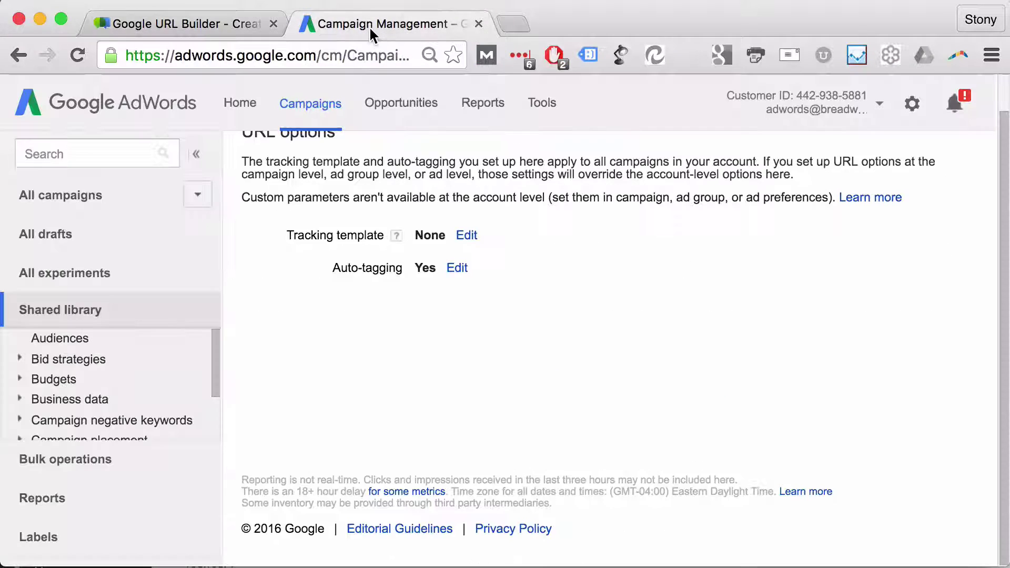
{"action": "left_click", "coordinate": [467, 235]}
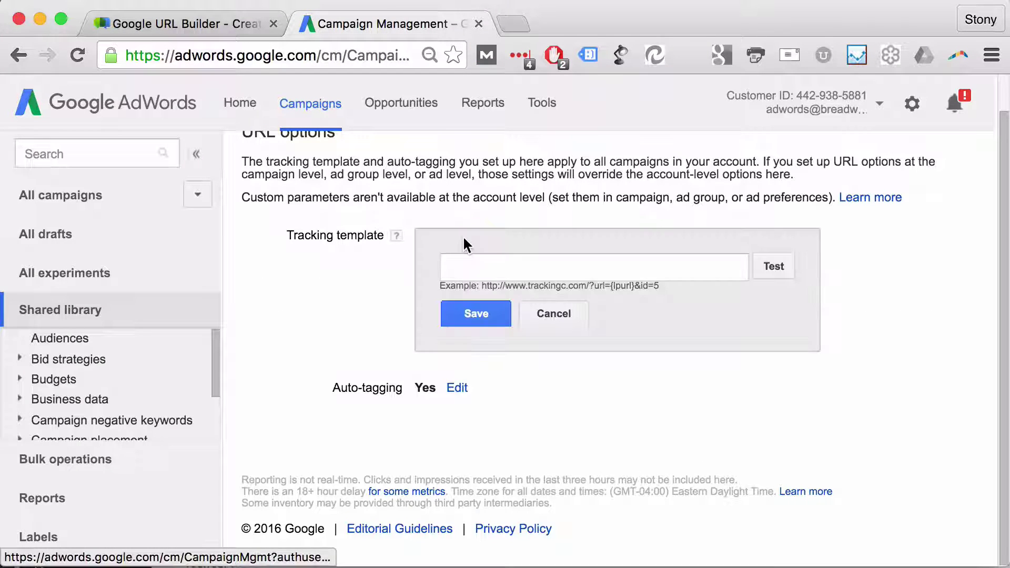
{"action": "left_click", "coordinate": [477, 260]}
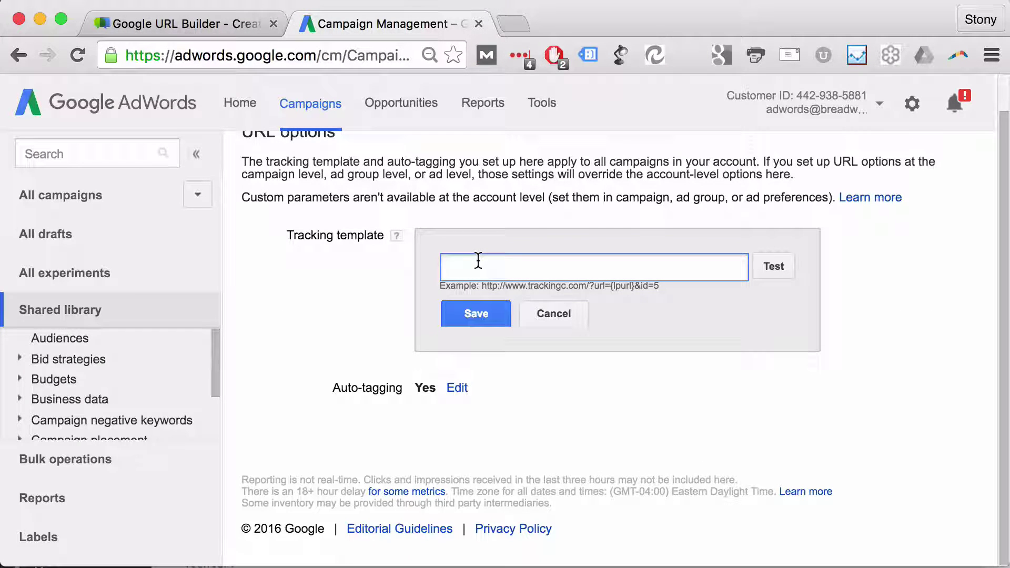
{"action": "key", "text": "super+v"}
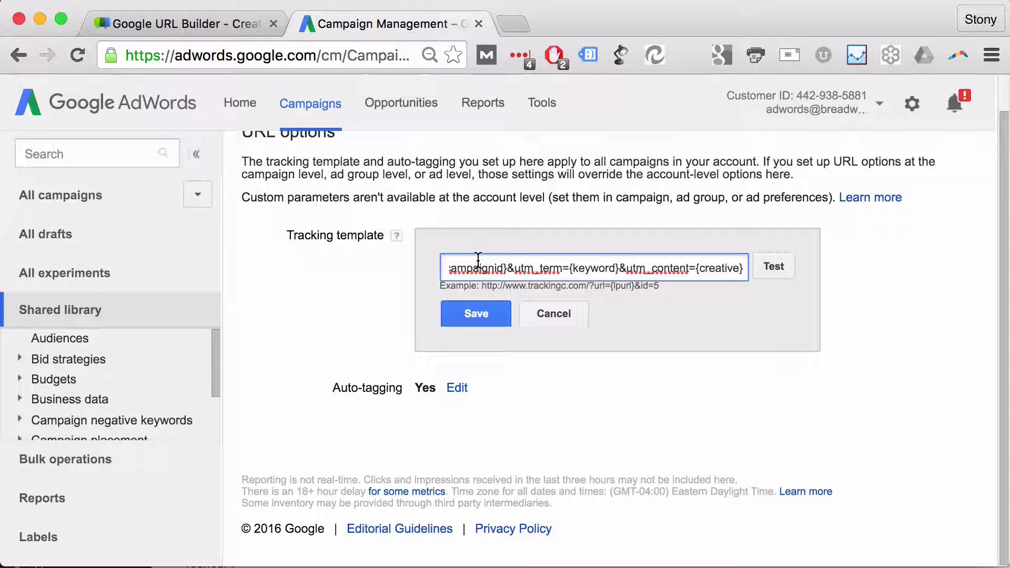
{"action": "key", "text": "Home"}
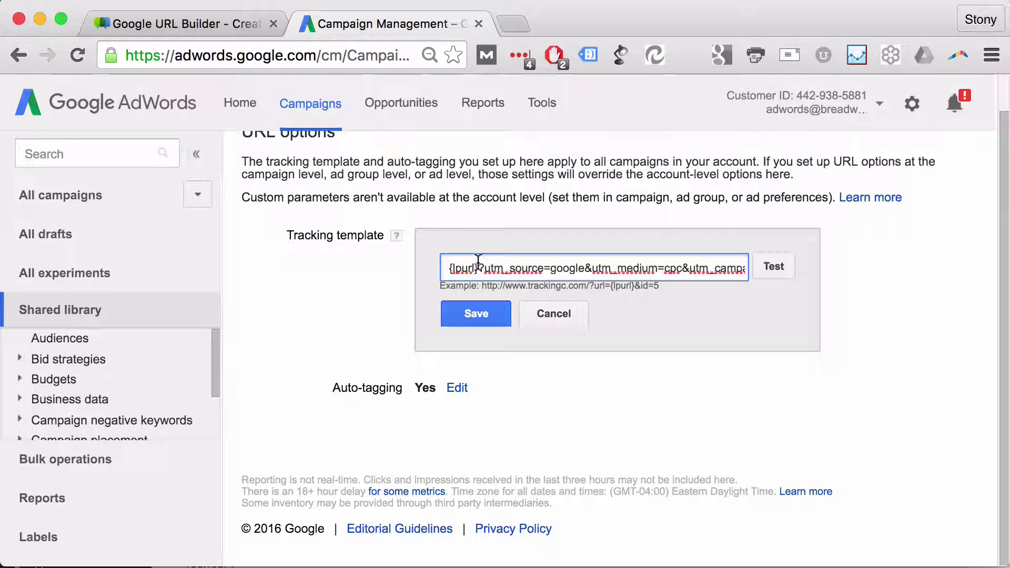
{"action": "left_click_drag", "start_coordinate": [480, 266], "coordinate": [441, 270]}
{"action": "left_click", "coordinate": [478, 269]}
{"action": "left_click_drag", "start_coordinate": [480, 269], "coordinate": [760, 272]}
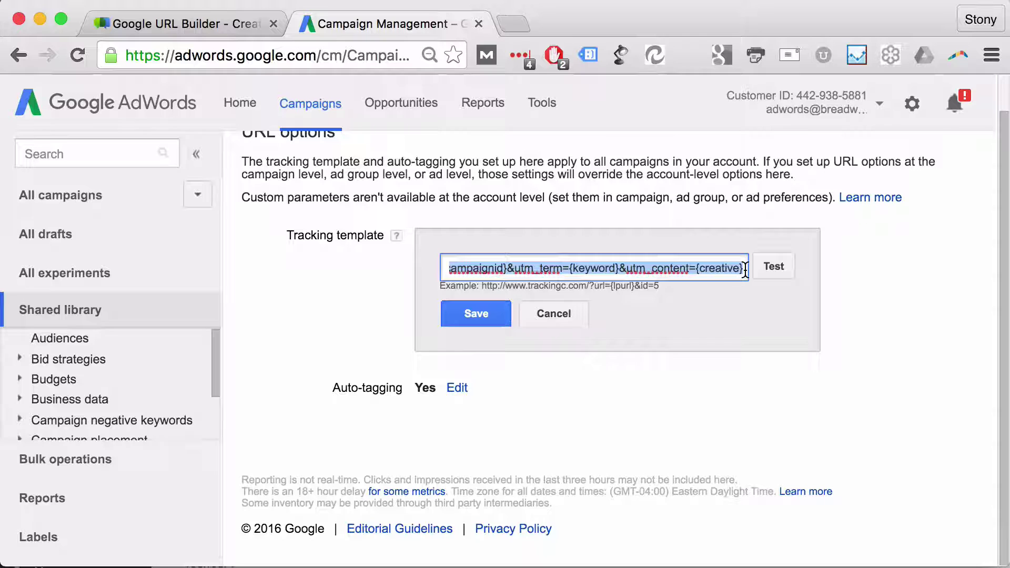
{"action": "left_click", "coordinate": [745, 269]}
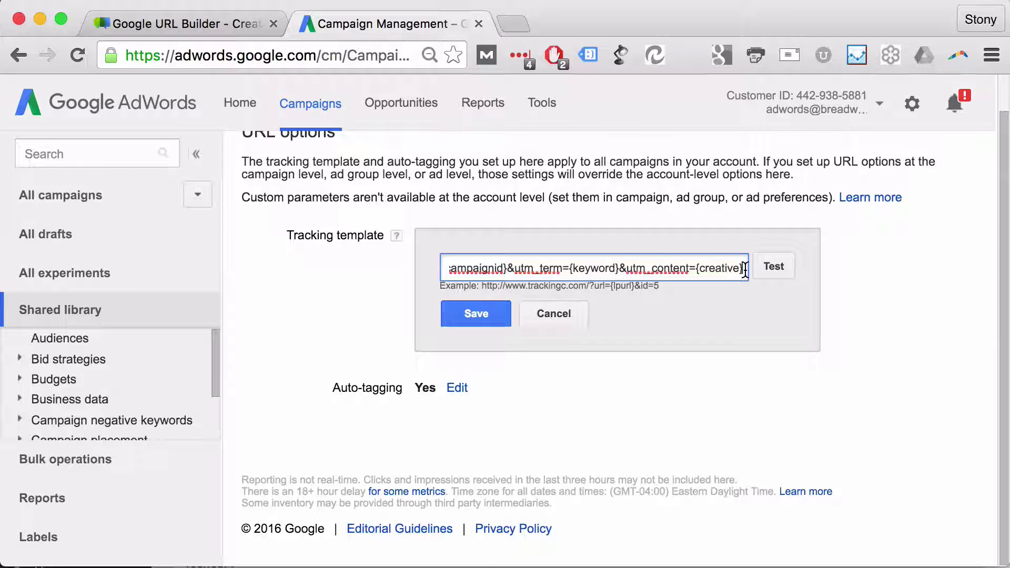
Test the tracking template on 5 sample ad URLs, then save it once all pass.
{"action": "left_click", "coordinate": [780, 269]}
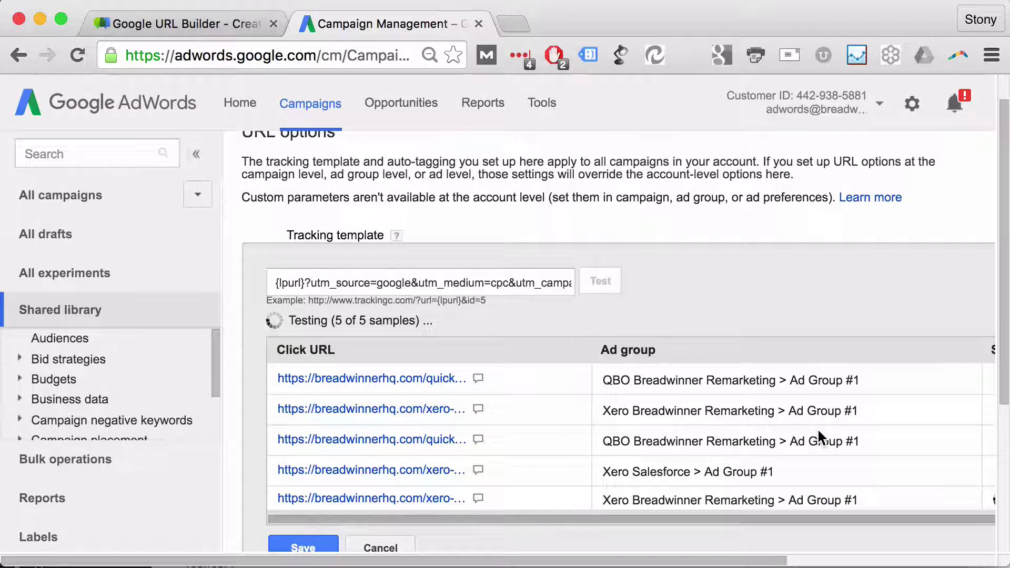
{"action": "scroll", "coordinate": [817, 439], "scroll_direction": "right", "scroll_amount": 5}
{"action": "scroll", "coordinate": [817, 440], "scroll_direction": "right", "scroll_amount": 3}
{"action": "scroll", "coordinate": [817, 439], "scroll_direction": "right", "scroll_amount": 3}
{"action": "scroll", "coordinate": [817, 439], "scroll_direction": "left", "scroll_amount": 3}
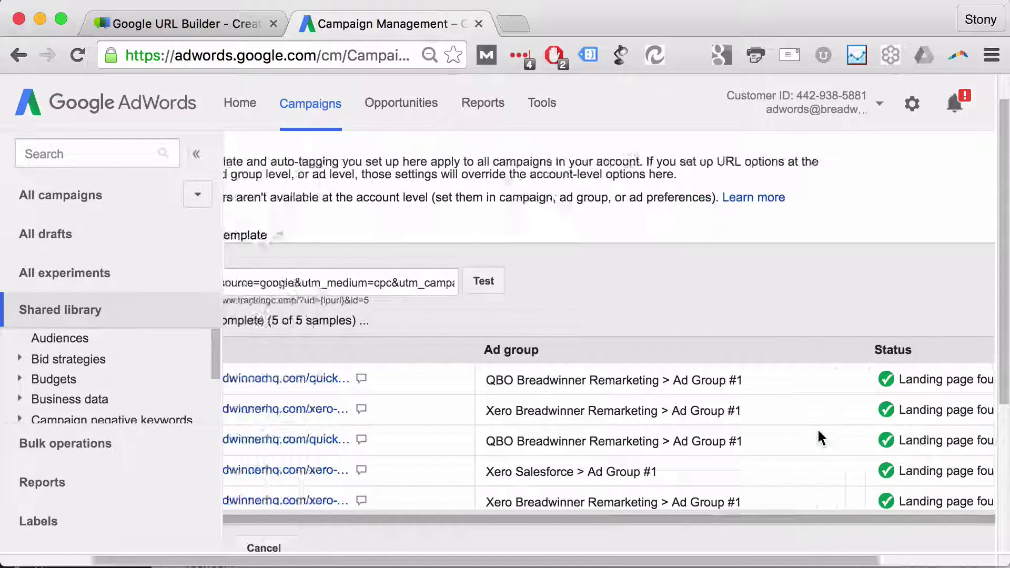
{"action": "scroll", "coordinate": [817, 439], "scroll_direction": "left", "scroll_amount": 3}
{"action": "scroll", "coordinate": [817, 434], "scroll_direction": "down", "scroll_amount": 3}
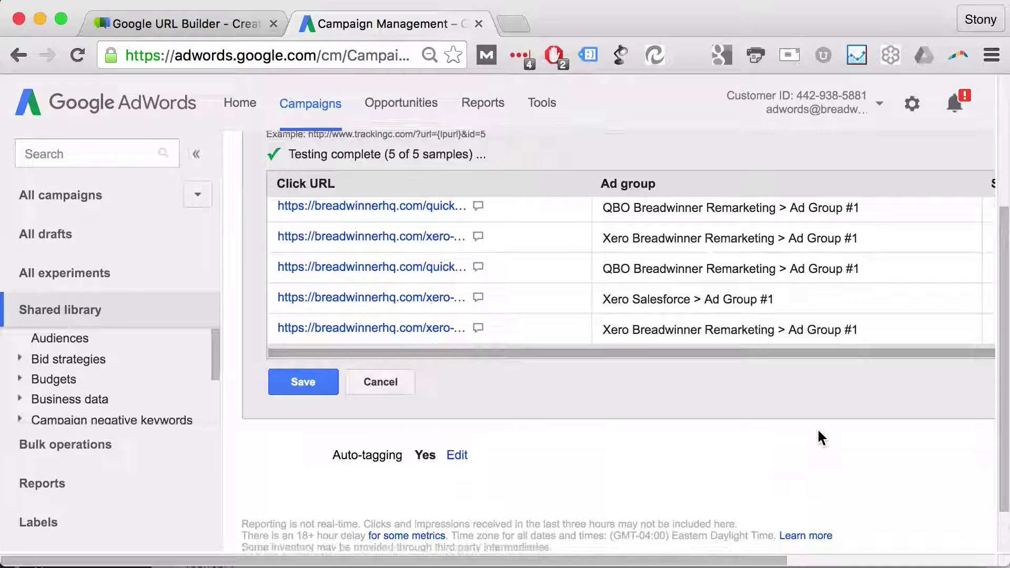
{"action": "left_click", "coordinate": [313, 382]}
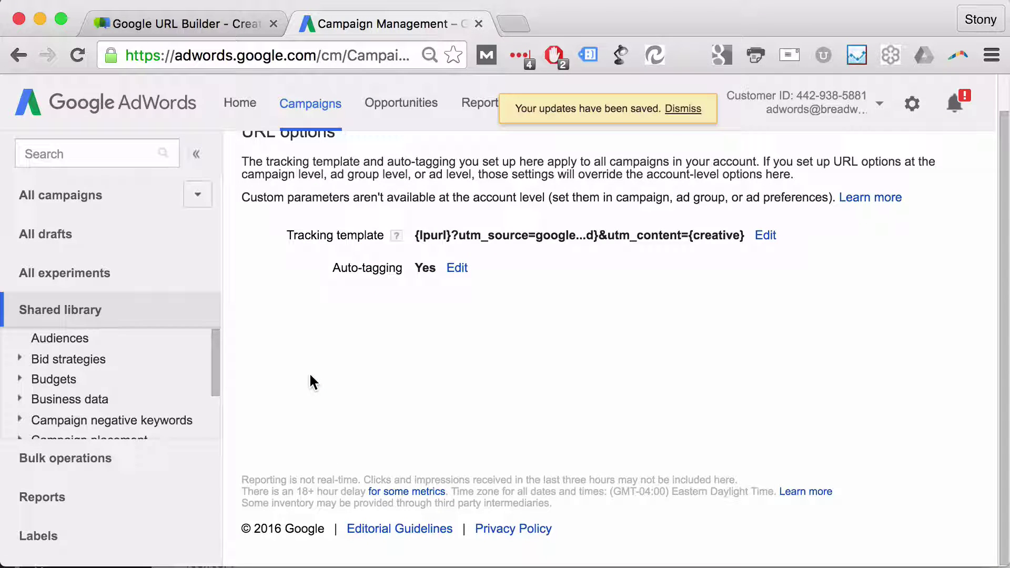